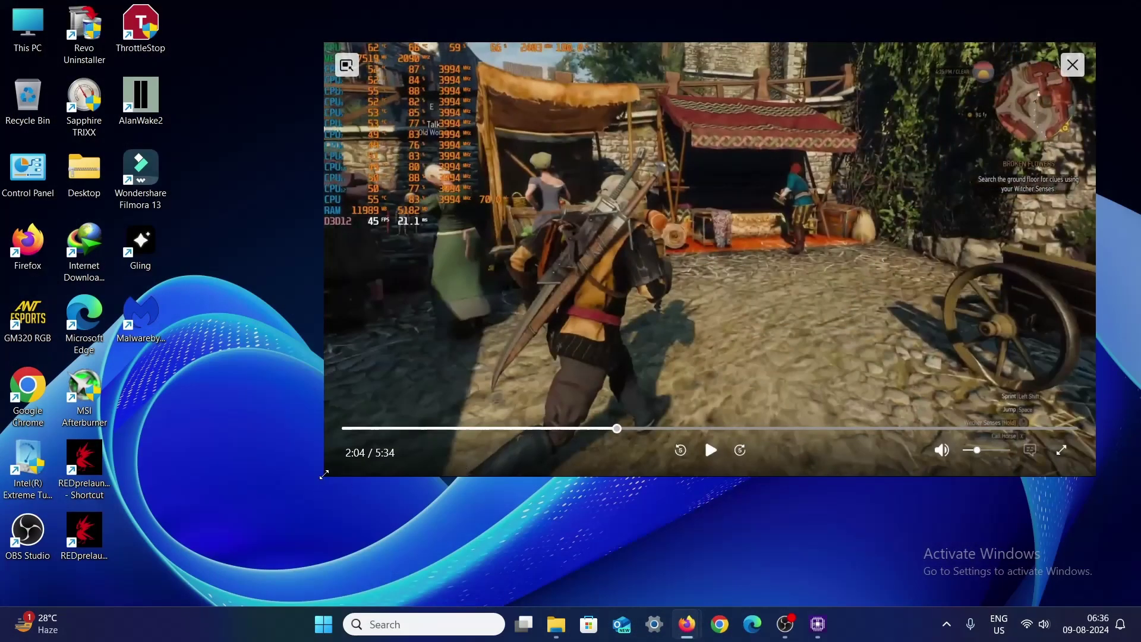
- Shrink the Picture-in-Picture gameplay player, play it briefly, and pause it at 2:24
drag(324, 474, 350, 458)
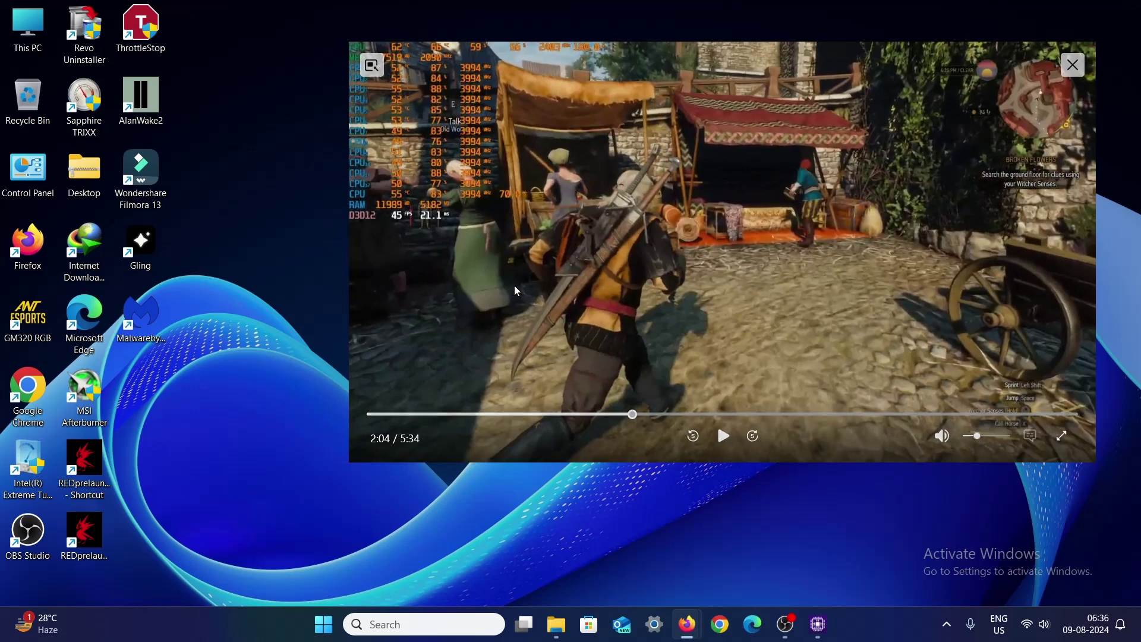
click(723, 440)
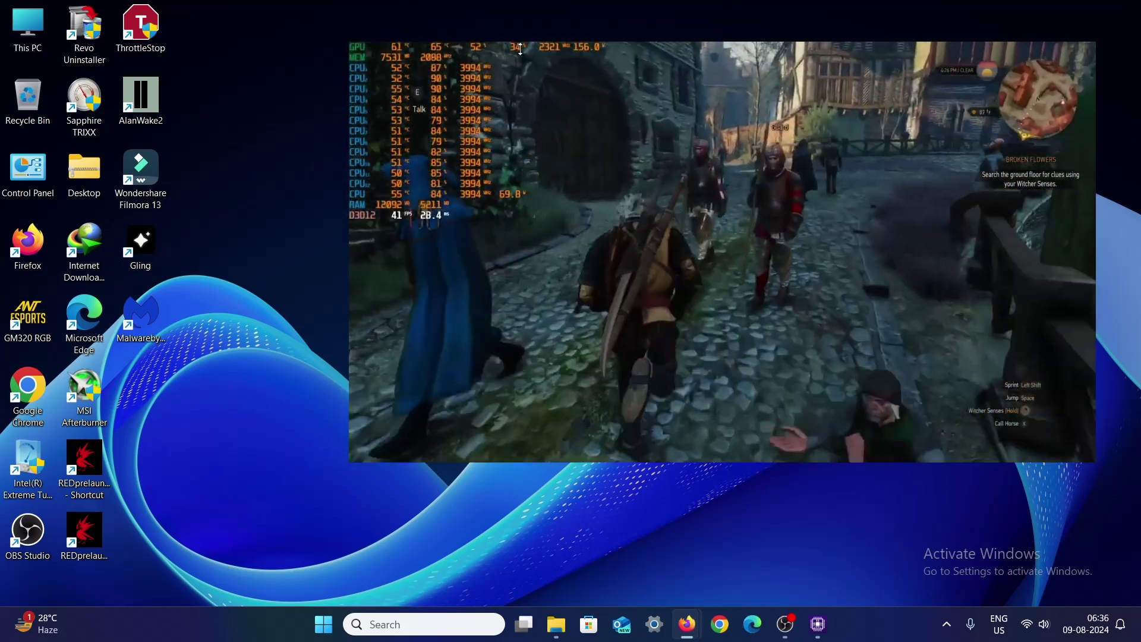
mouse_move(398, 67)
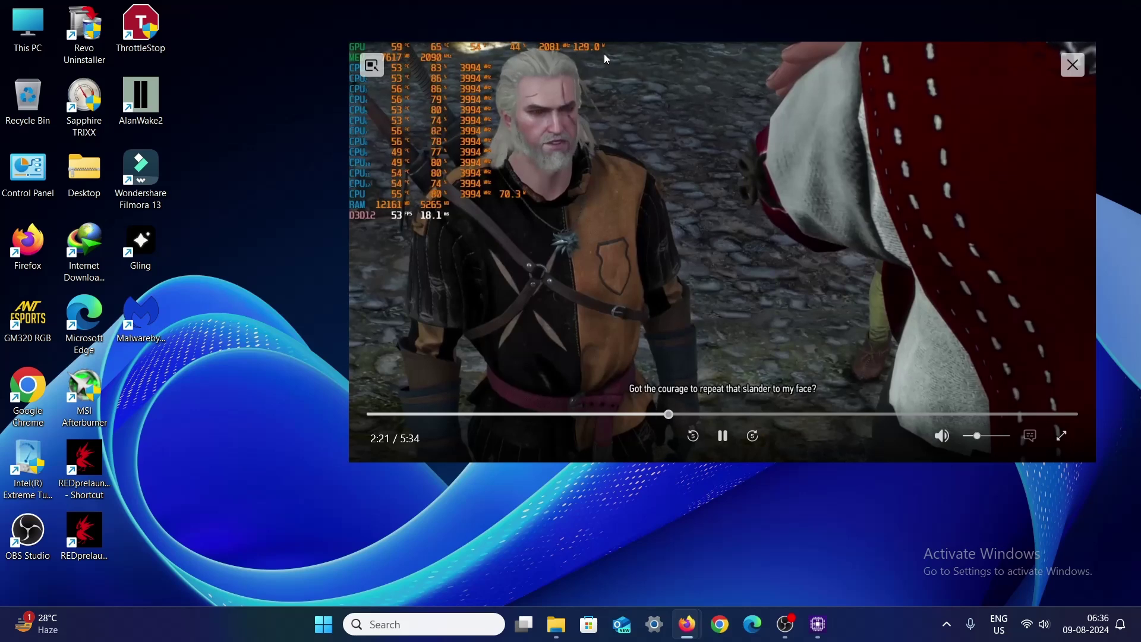
click(723, 435)
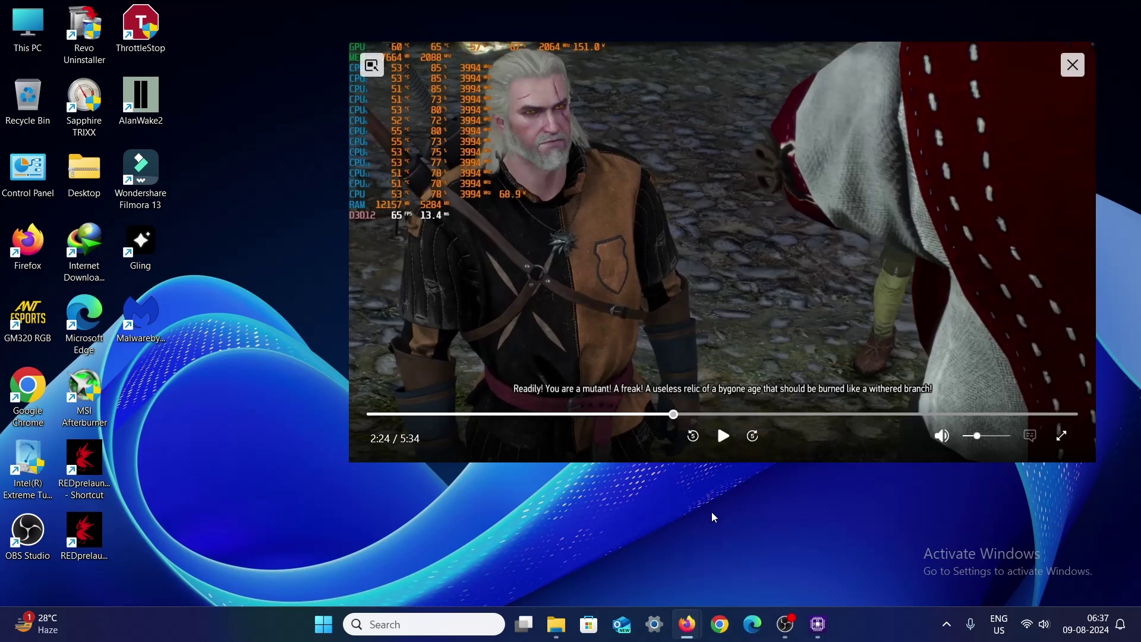
- Bring CPU-Z forward beside a smaller video and check SPD, then Memory: 24 GB DDR4, 2 x 64-bit
click(812, 616)
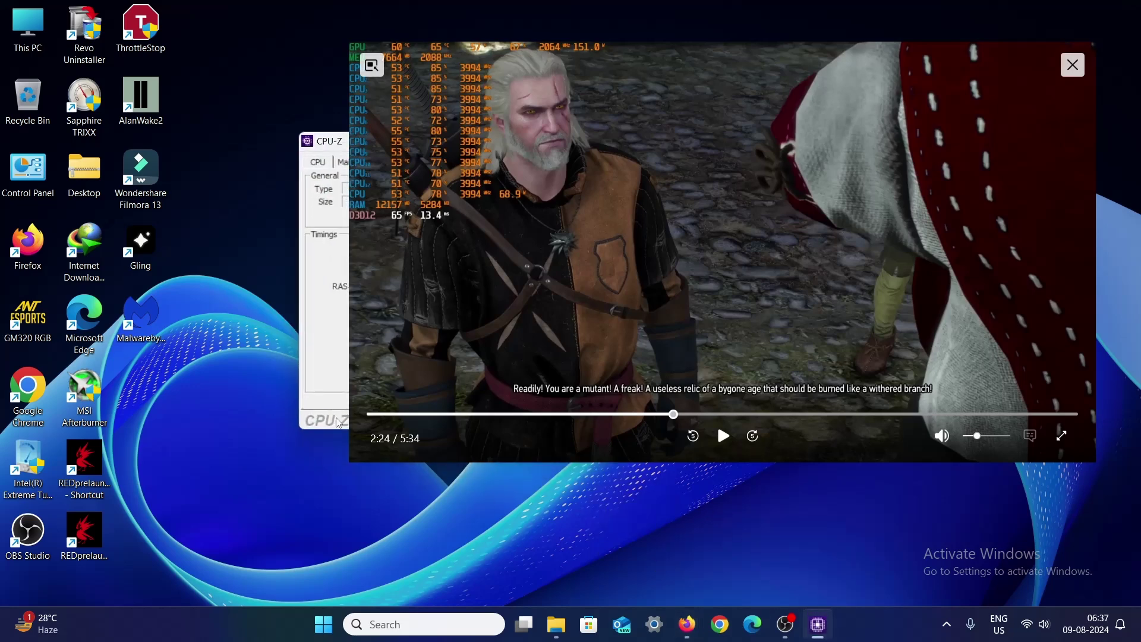
drag(350, 461, 622, 309)
click(389, 149)
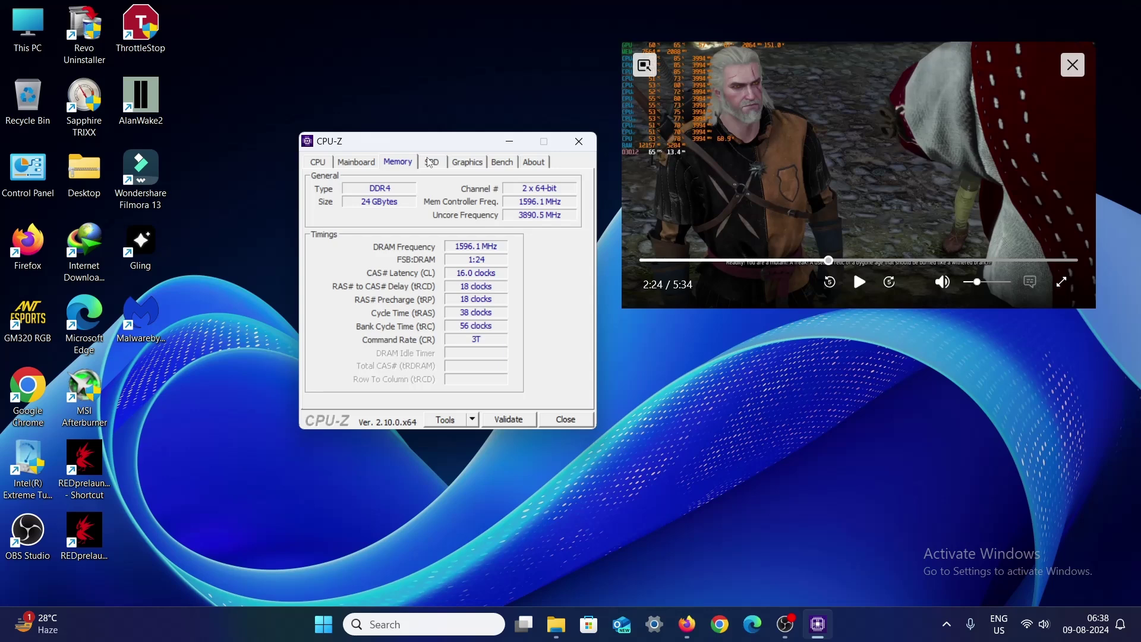
click(430, 162)
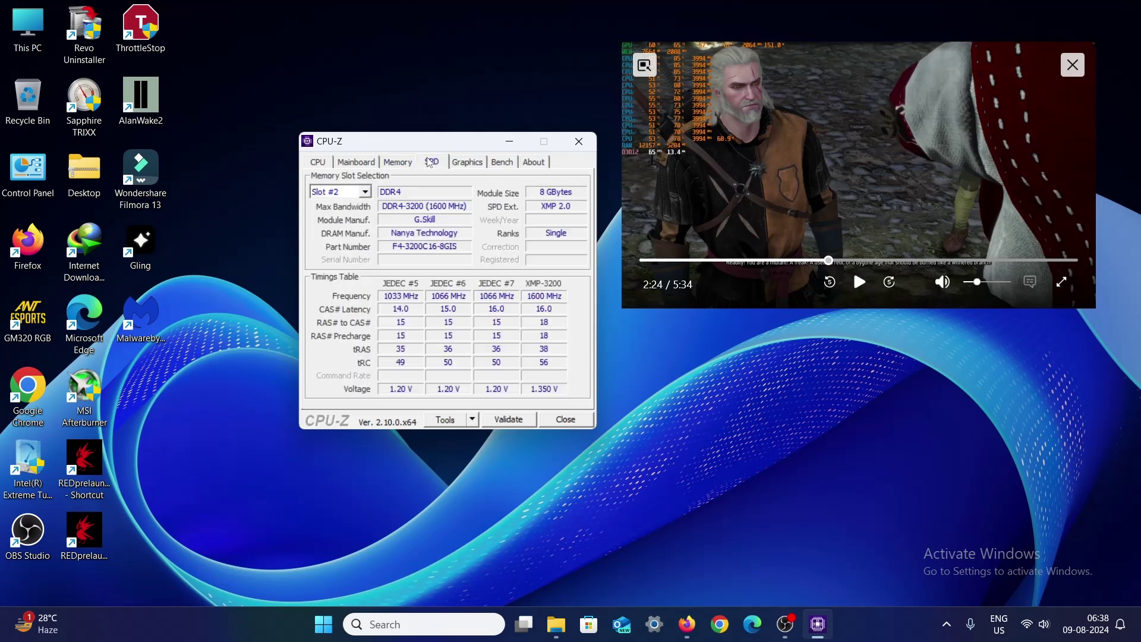
click(395, 163)
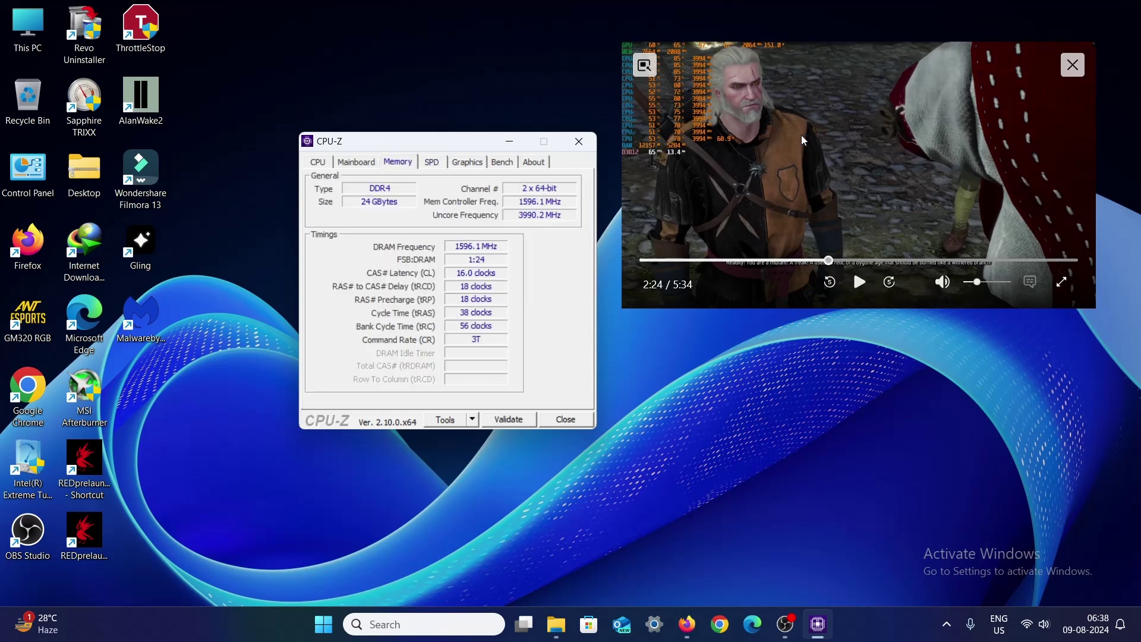
click(744, 158)
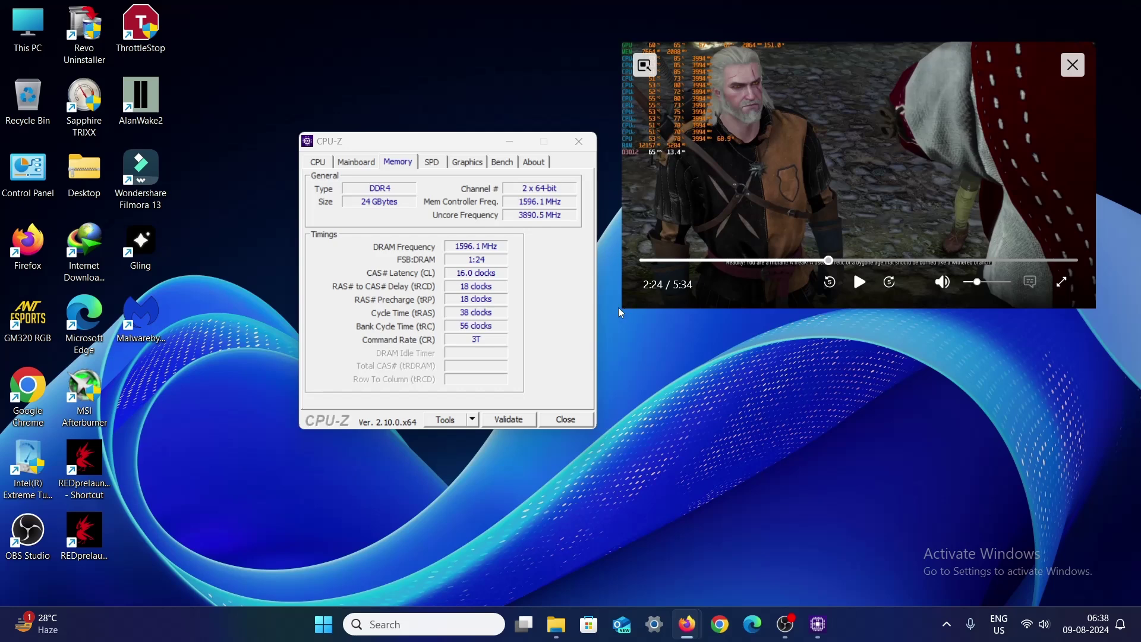
- Enlarge the video player, move CPU-Z left in front of it, and open SPD
drag(622, 308, 469, 394)
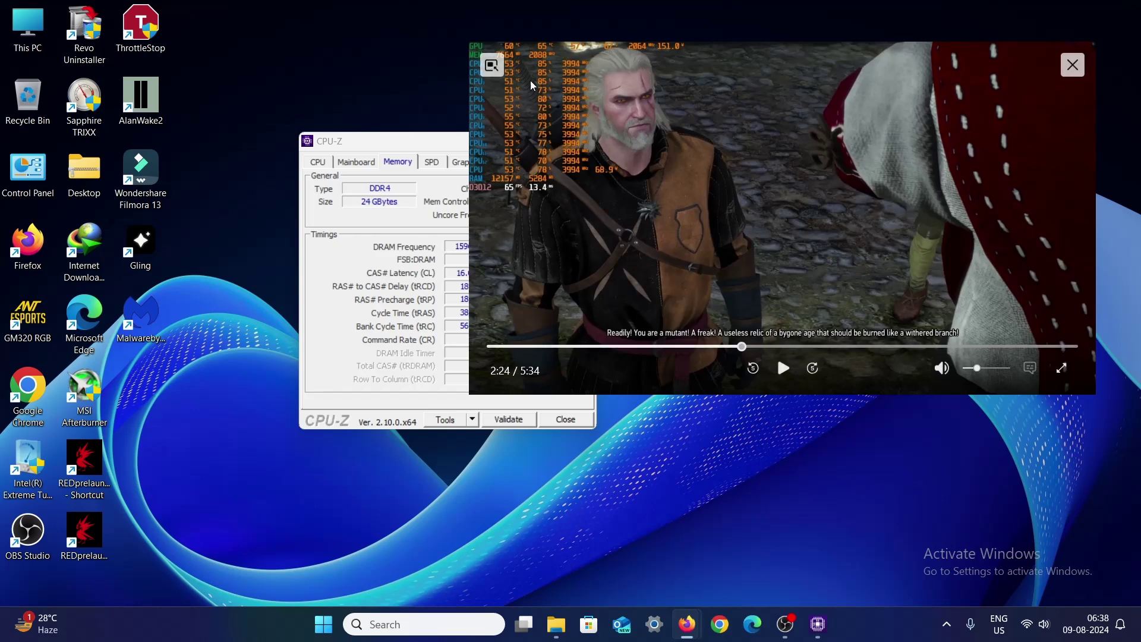
drag(408, 148, 262, 142)
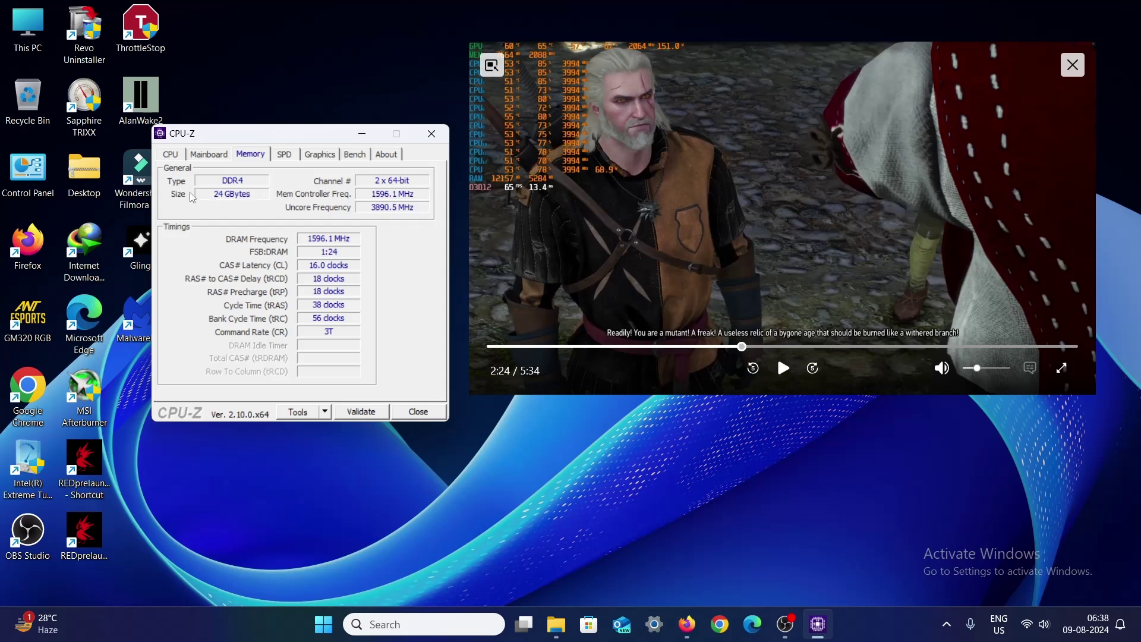
click(285, 155)
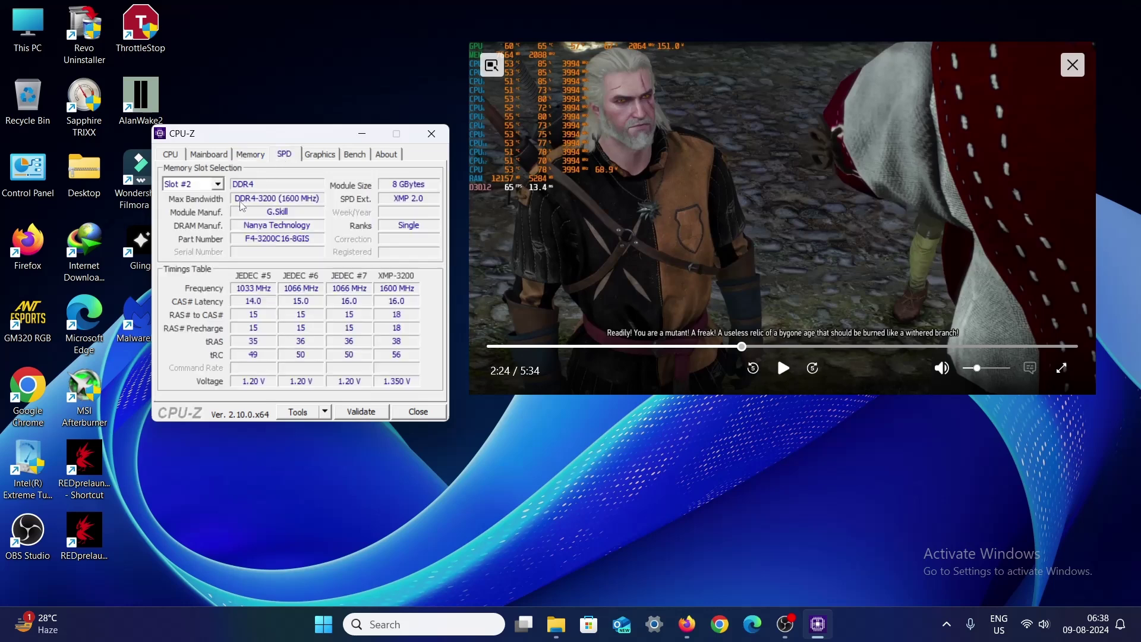
- Inspect Slot #1 (16 GB SK Hynix) and Slot #2 (8 GB Nanya), return to Memory, and minimize CPU-Z
click(218, 184)
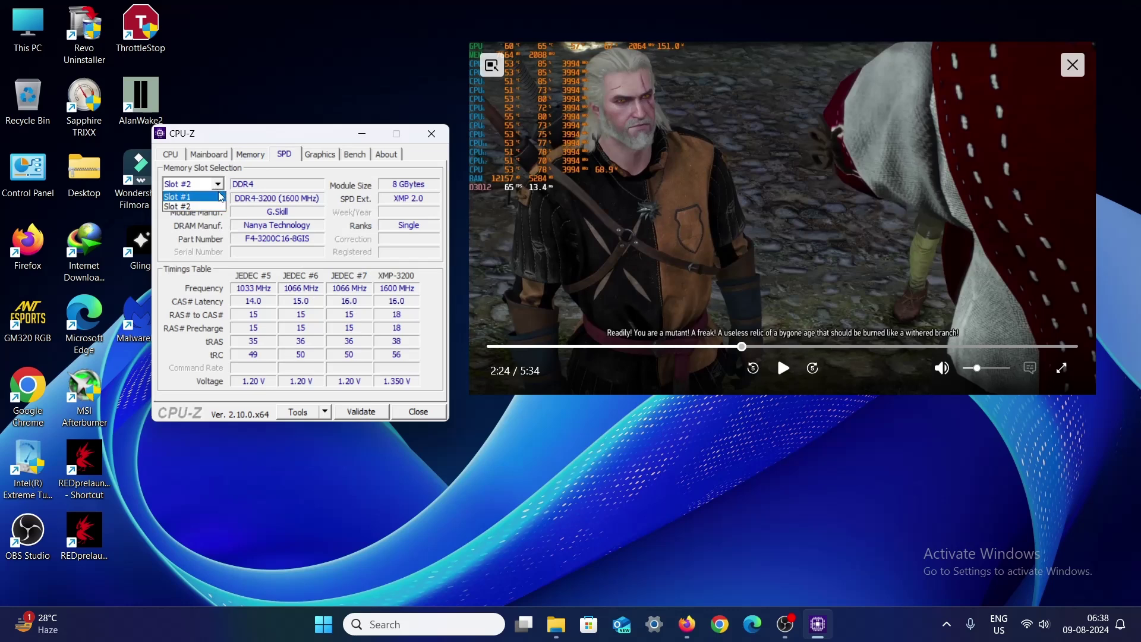
click(266, 218)
click(215, 186)
click(211, 195)
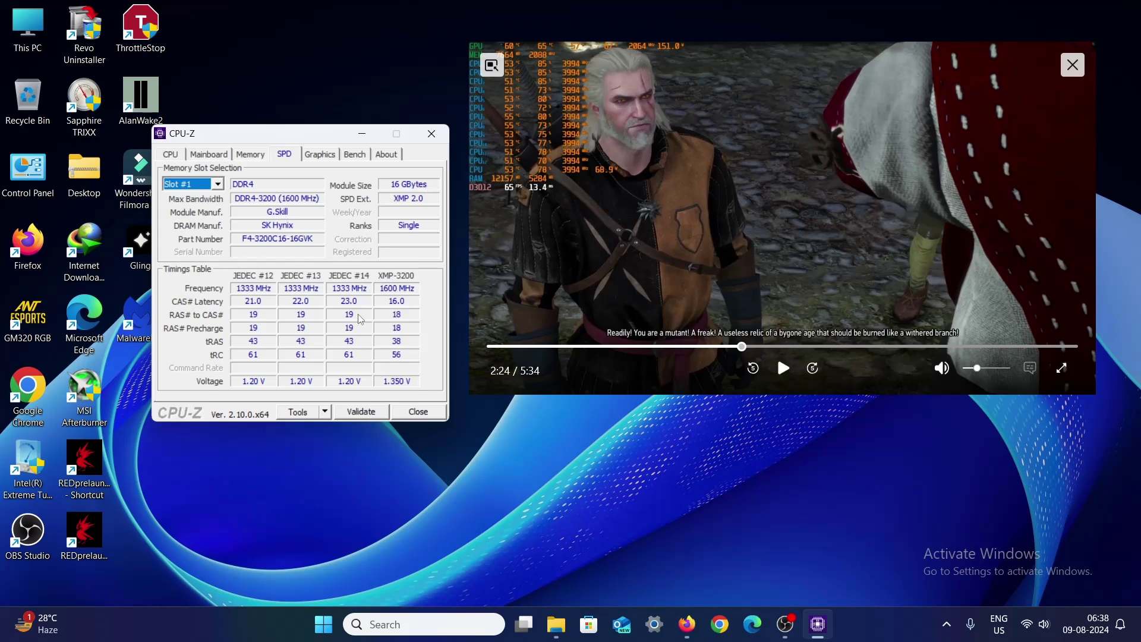
click(217, 184)
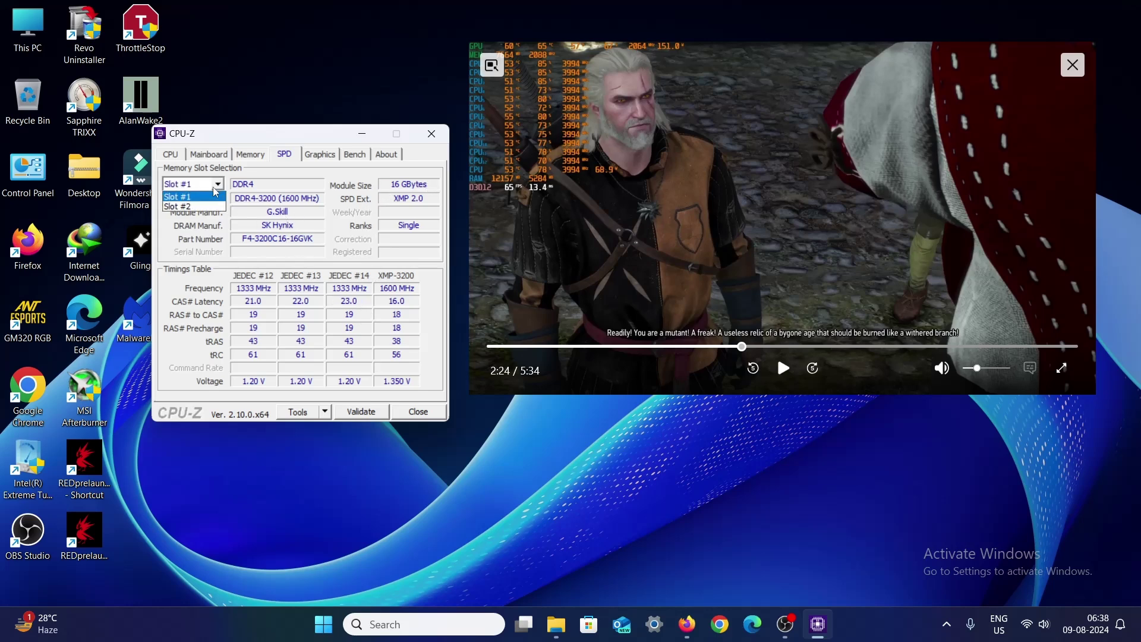
click(212, 207)
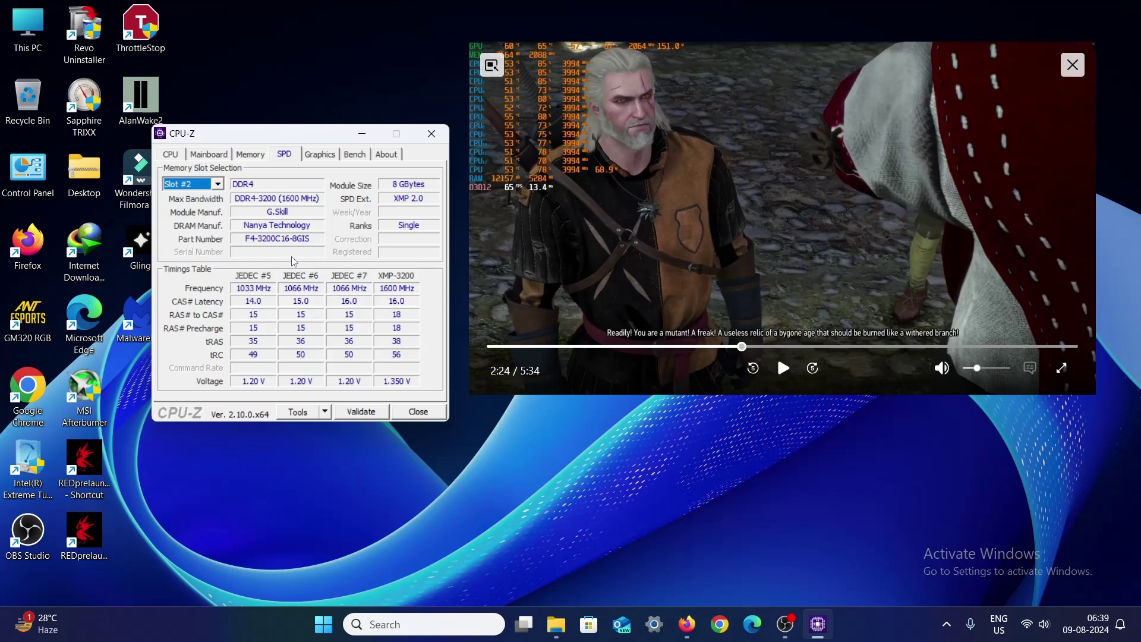
click(254, 156)
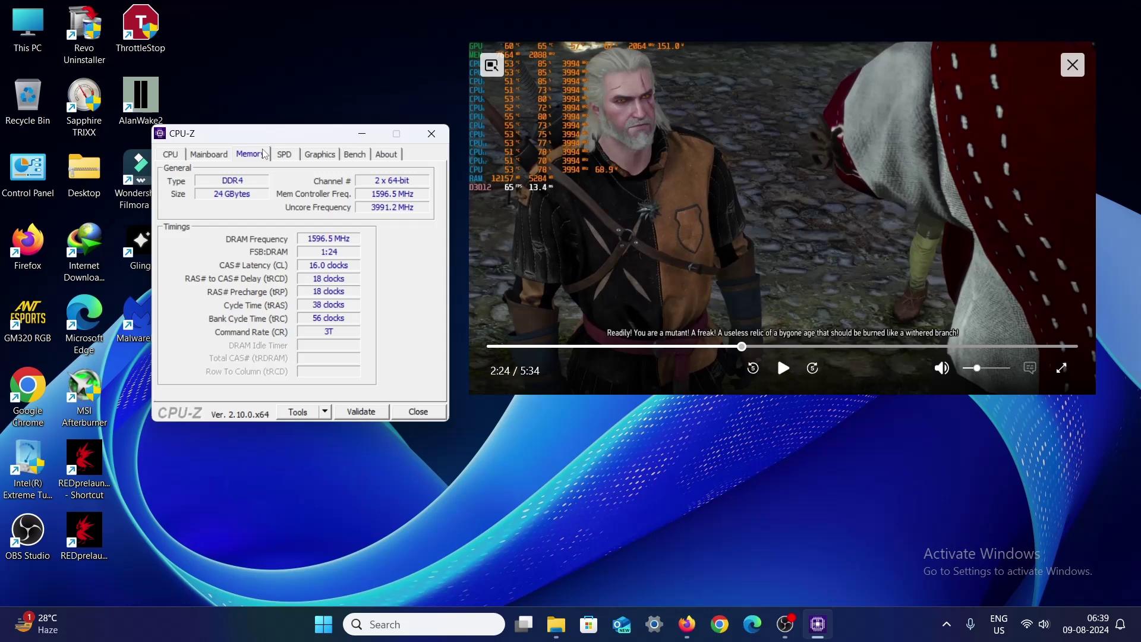
click(361, 134)
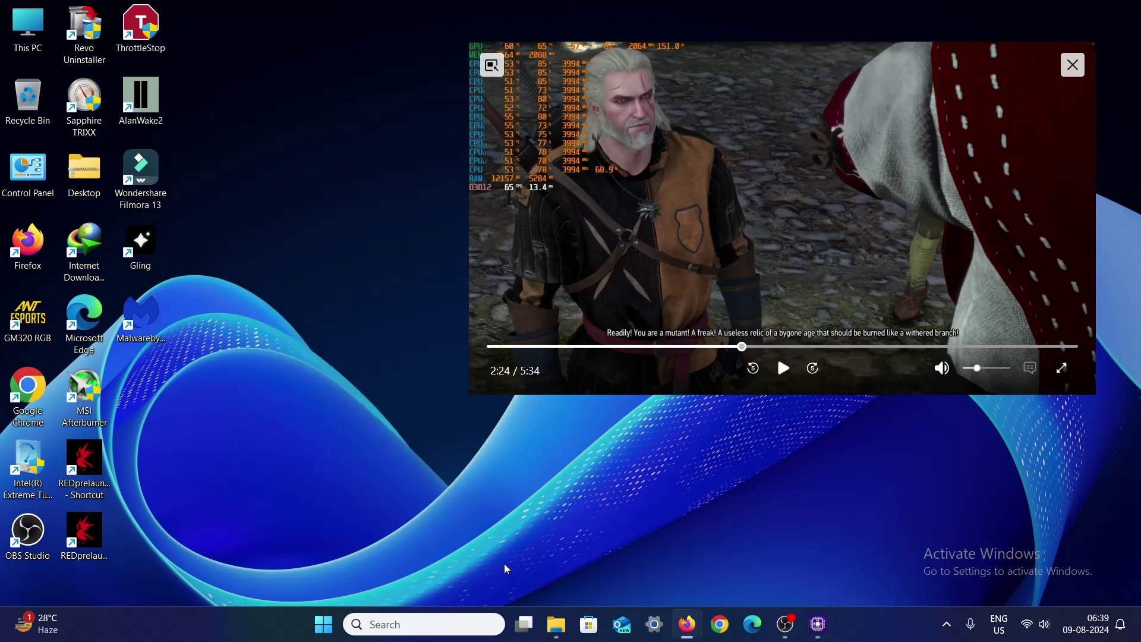
- Launch Task Manager from the taskbar menu and move its window to the left
right_click(848, 637)
click(868, 569)
drag(419, 64, 240, 71)
- Shrink the video player, scroll the Processes list, and briefly show the hidden tray icons
drag(472, 390, 680, 326)
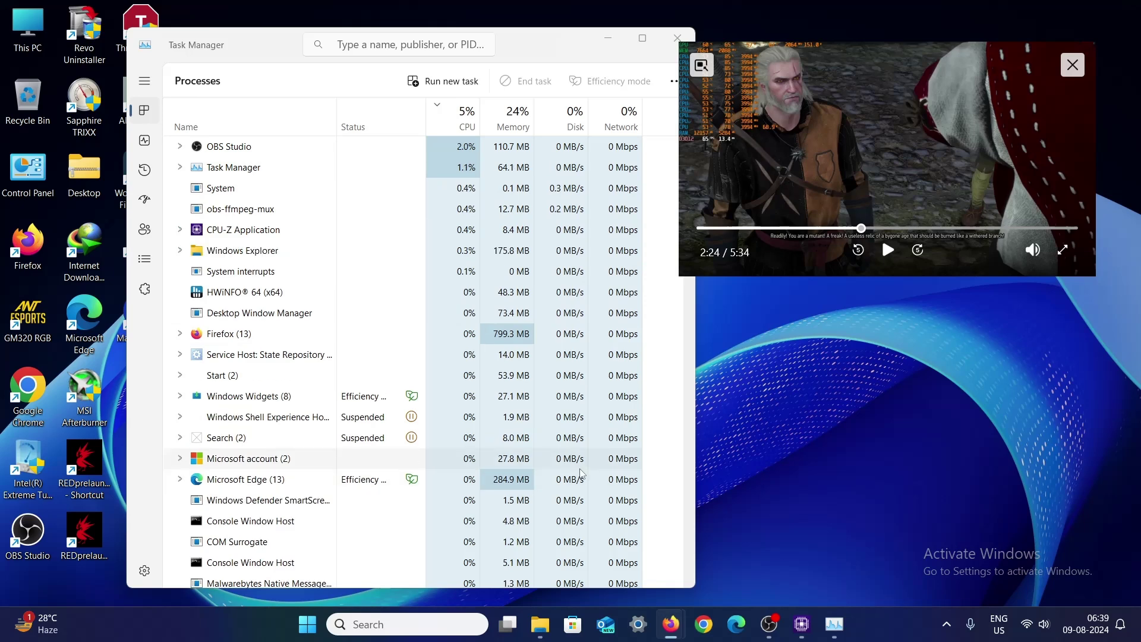
scroll(416, 356, down, 3)
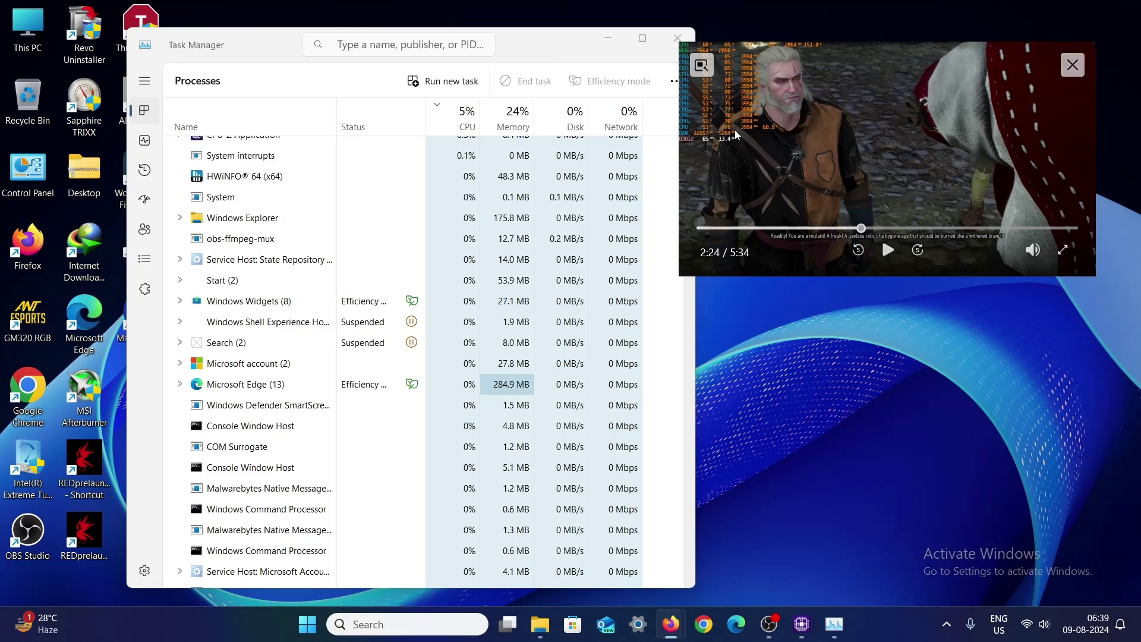
click(946, 624)
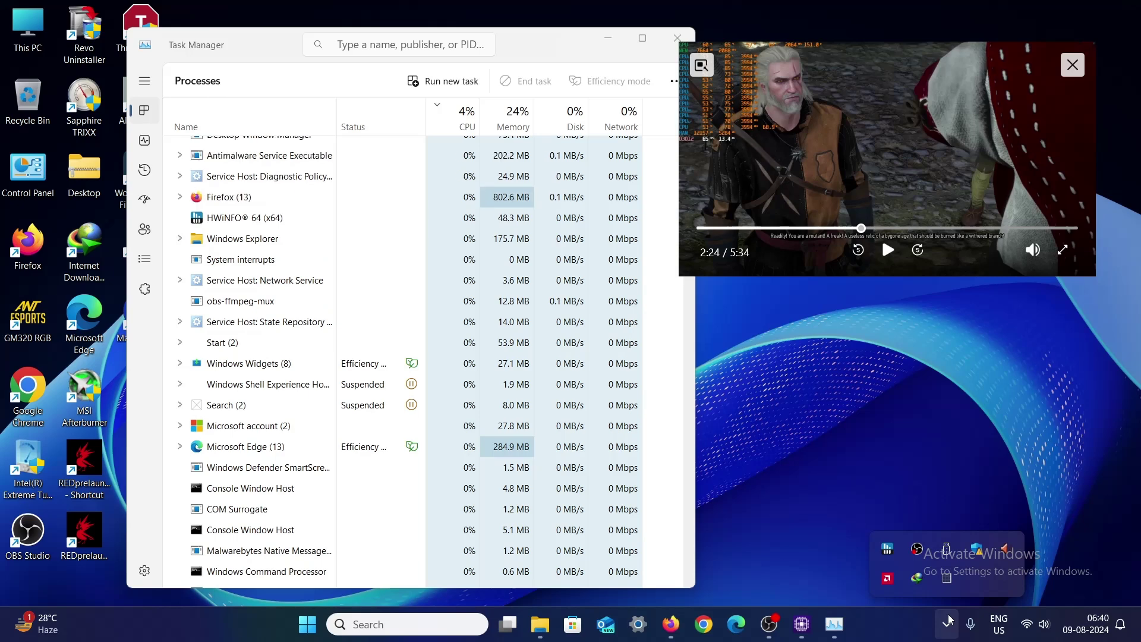
click(815, 451)
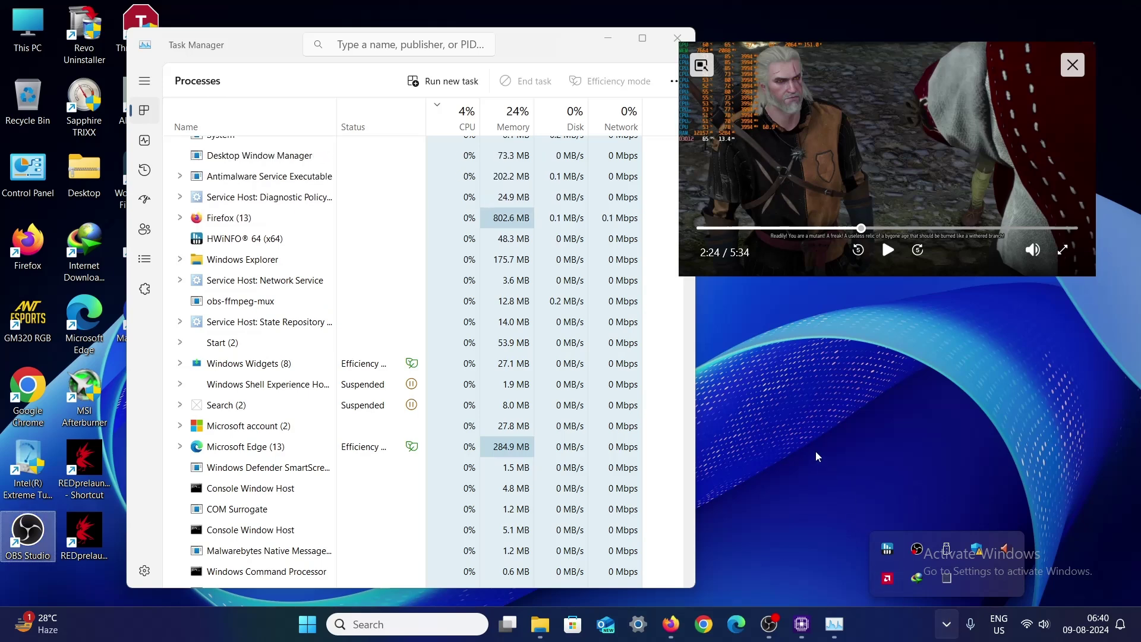
- Move Task Manager up and right, select the Malwarebytes shortcut, and scroll processes back to the top
drag(268, 37, 356, 31)
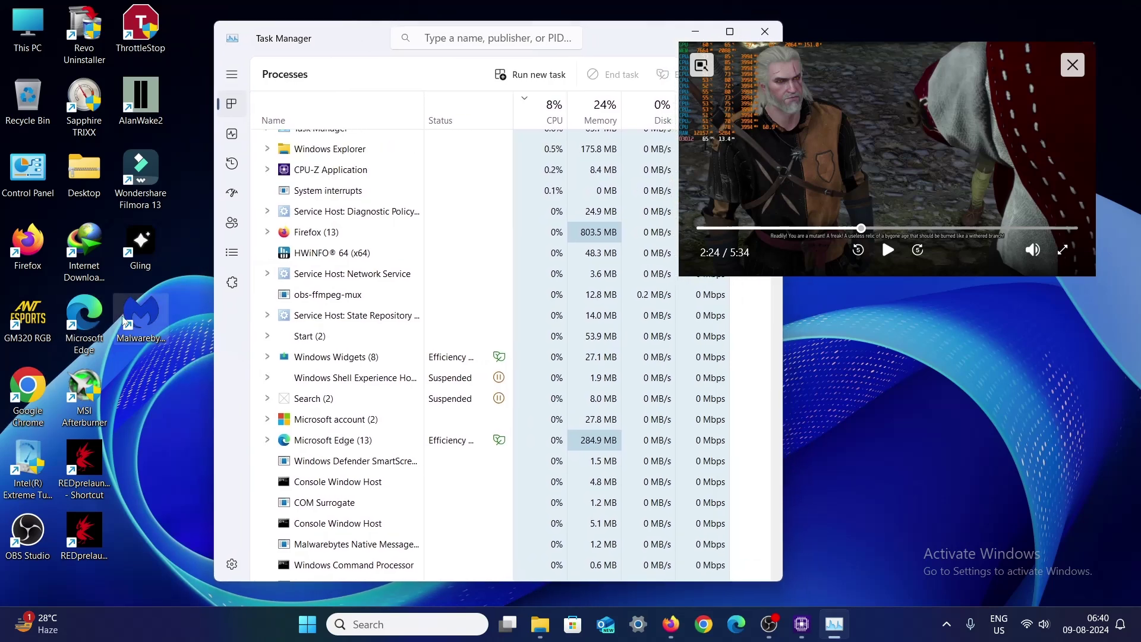
click(143, 343)
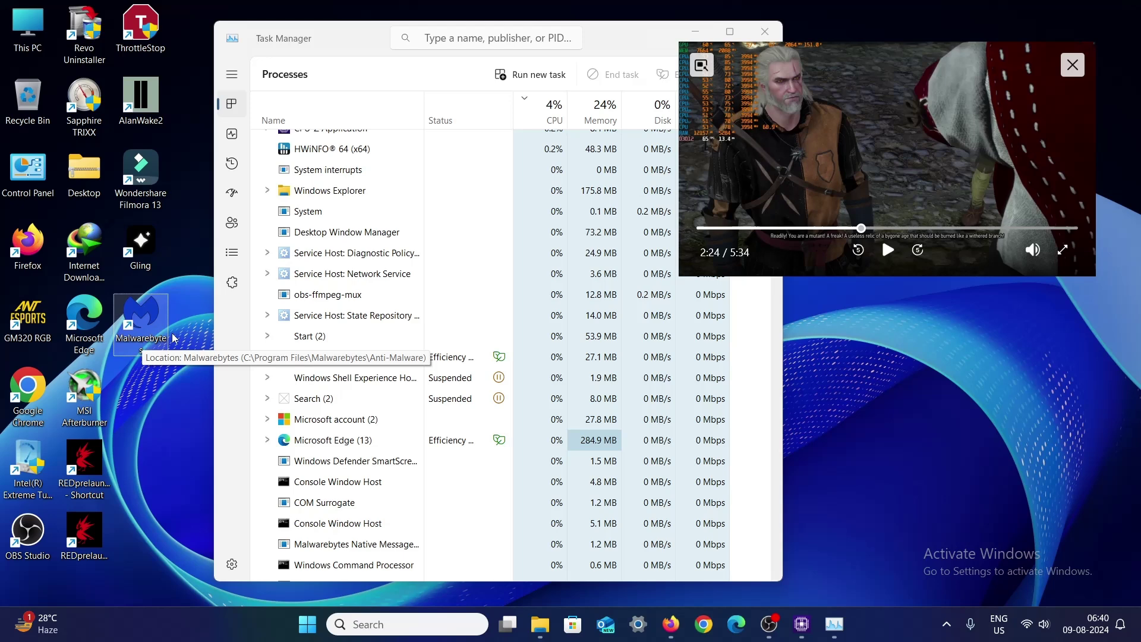
scroll(462, 220, up, 5)
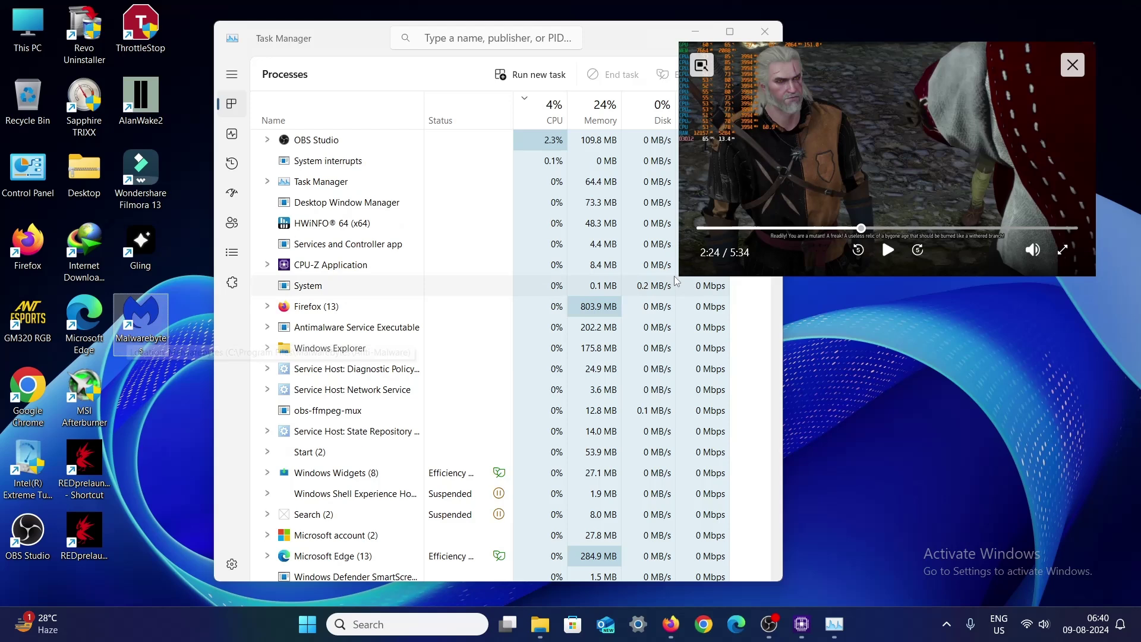
- Drag the player's corner to enlarge the paused 2:24 clip over Task Manager
drag(680, 168, 275, 168)
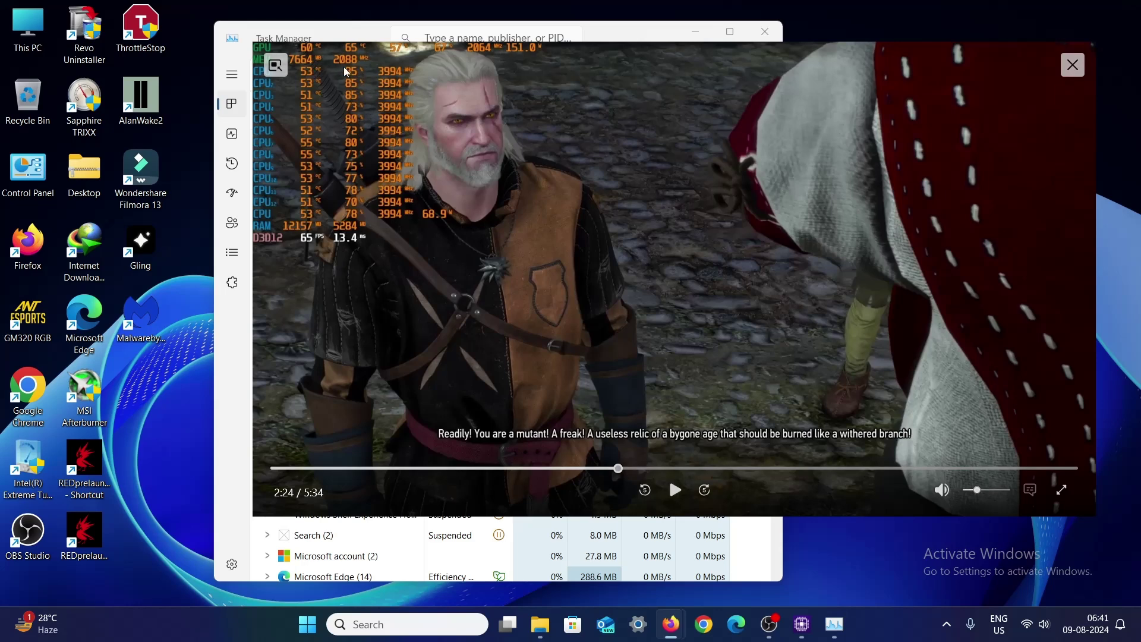
- Refocus Task Manager, then play the clip briefly and pause it at 2:26
click(229, 332)
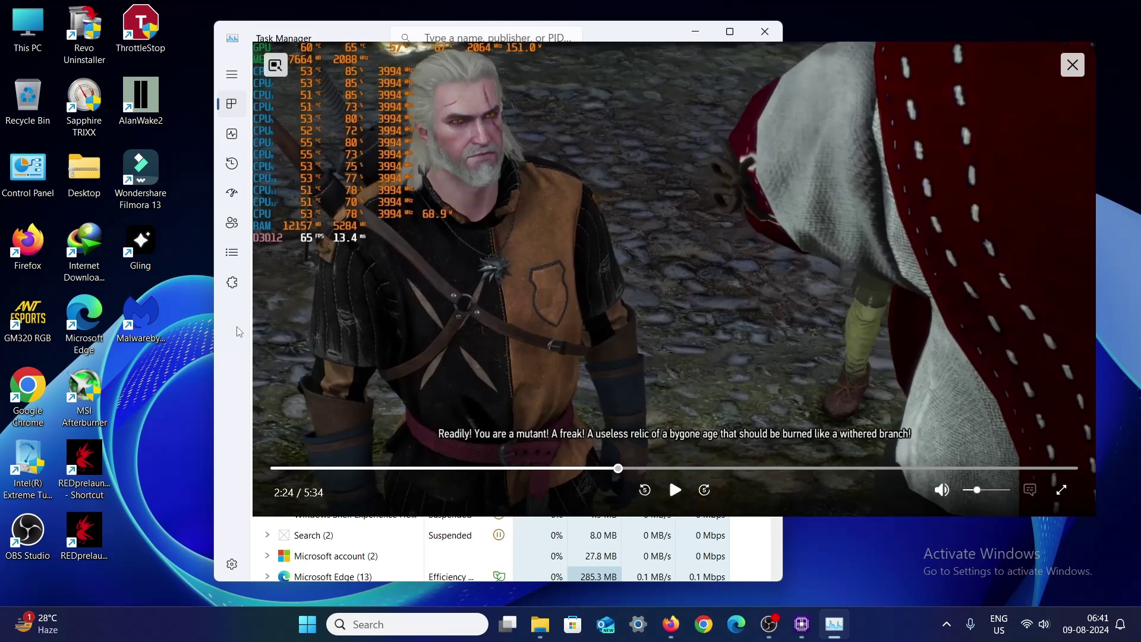
click(675, 490)
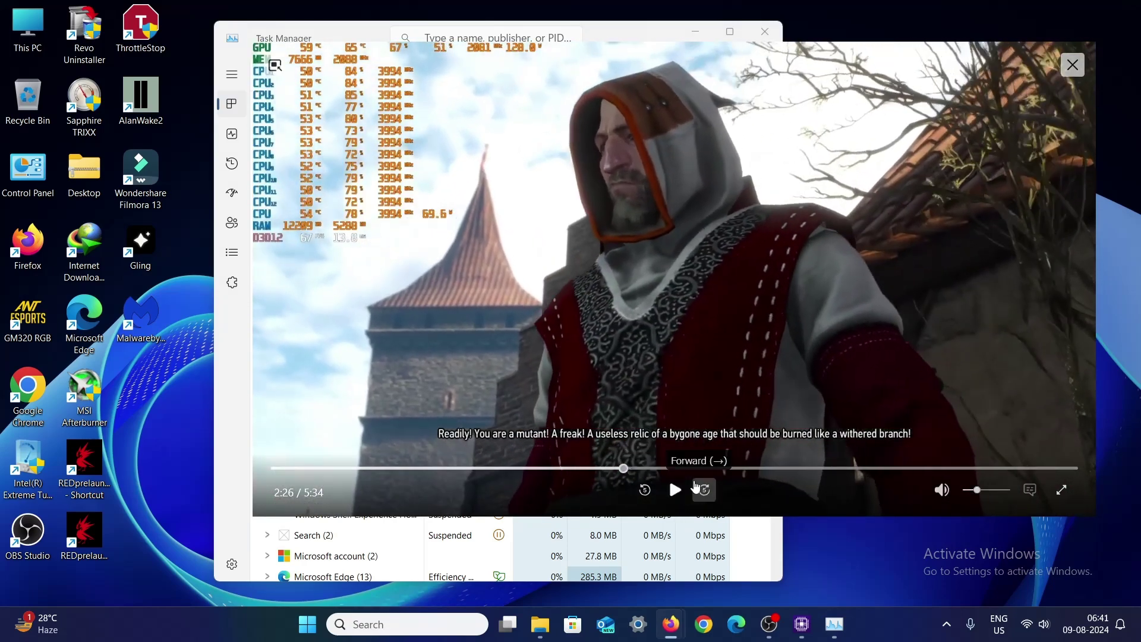
key(space)
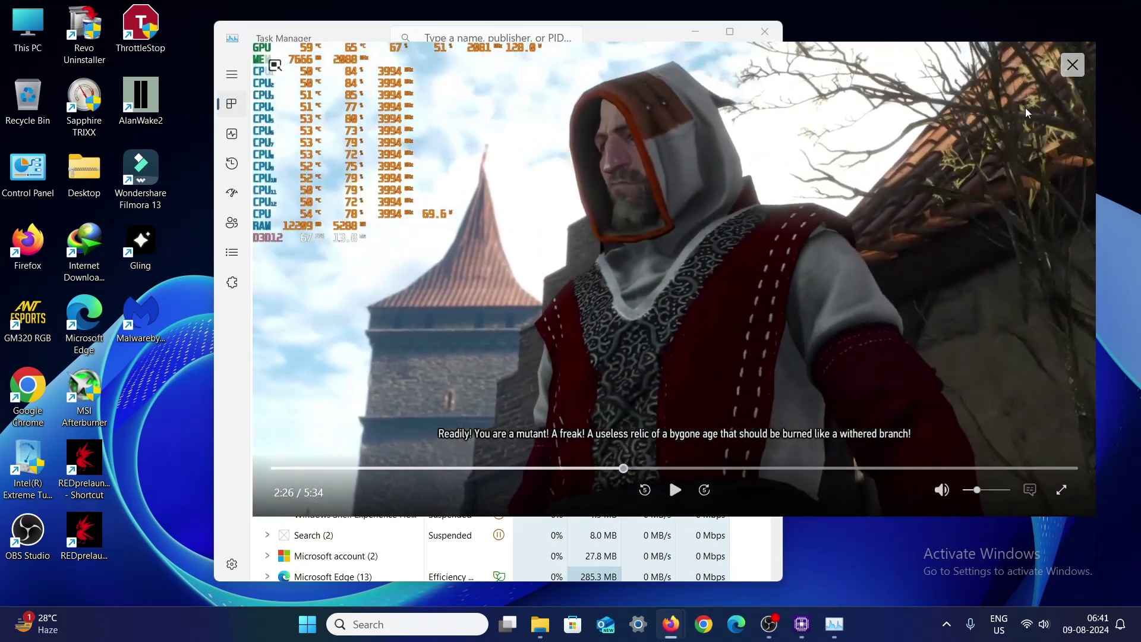